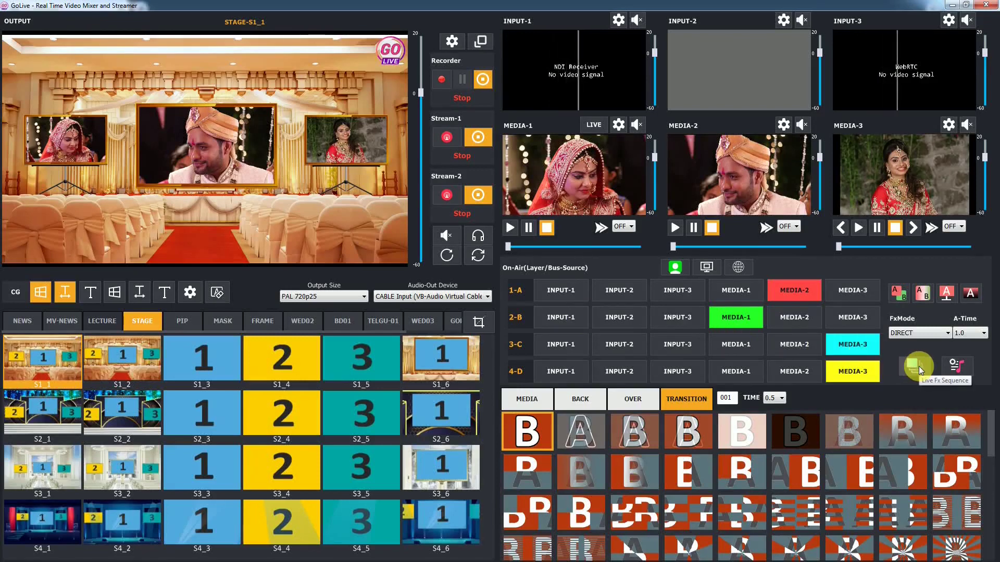
Open the Live Fx Sequencer panel and move it up and to the left
click(918, 366)
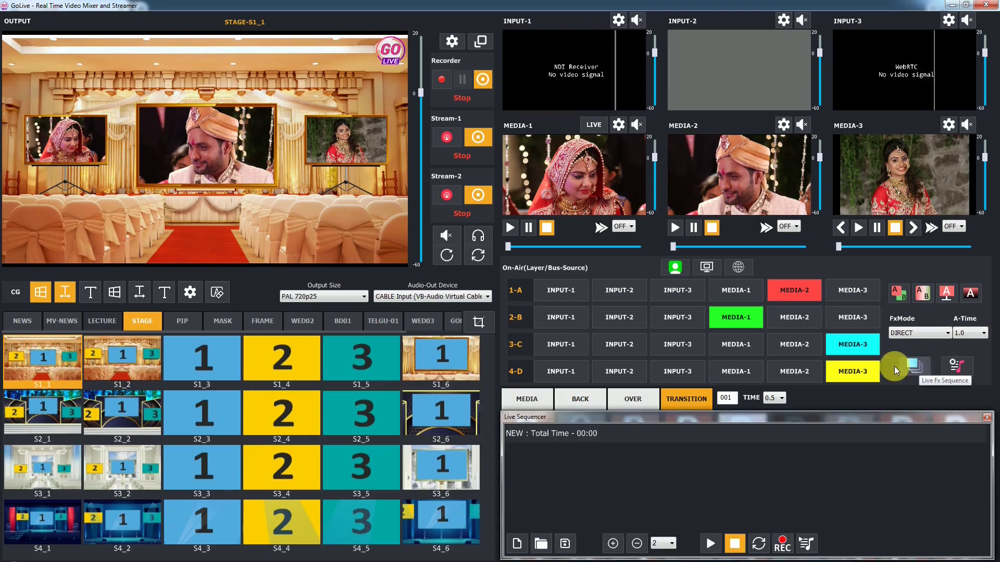
drag(777, 416, 767, 392)
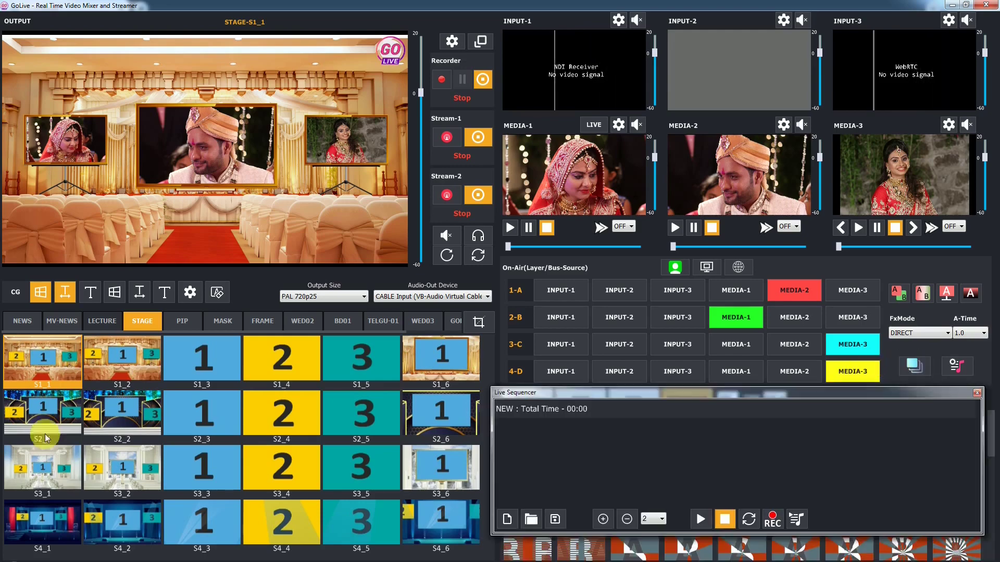
Add stage effects S3_1, S3_3 and S3_6 to the sequence
click(38, 474)
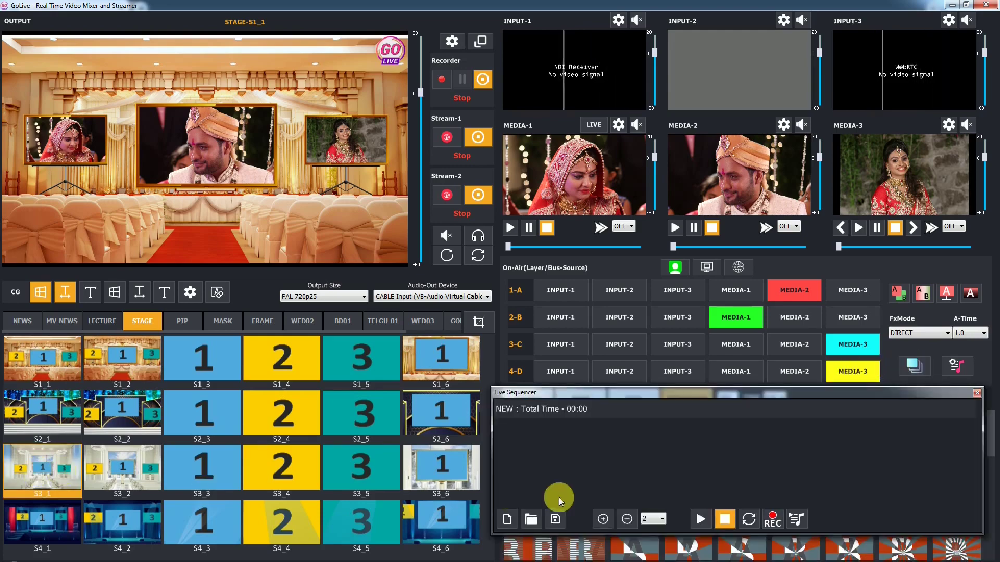
click(603, 520)
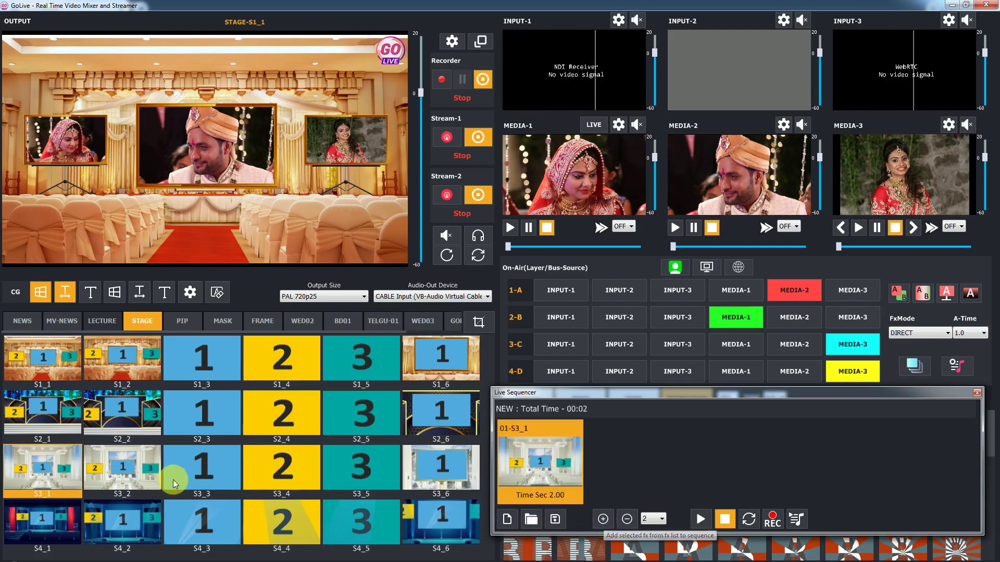
click(208, 478)
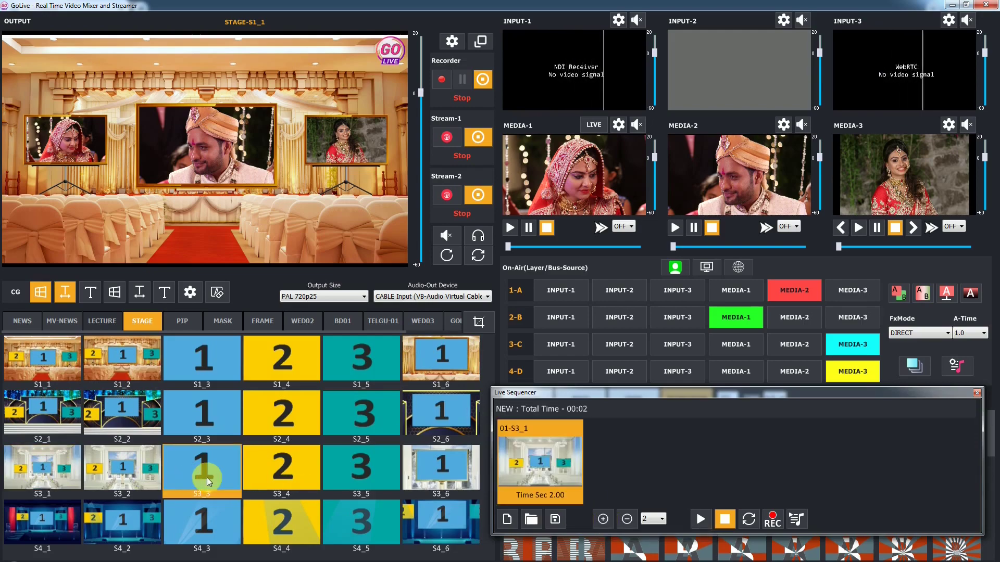
click(602, 518)
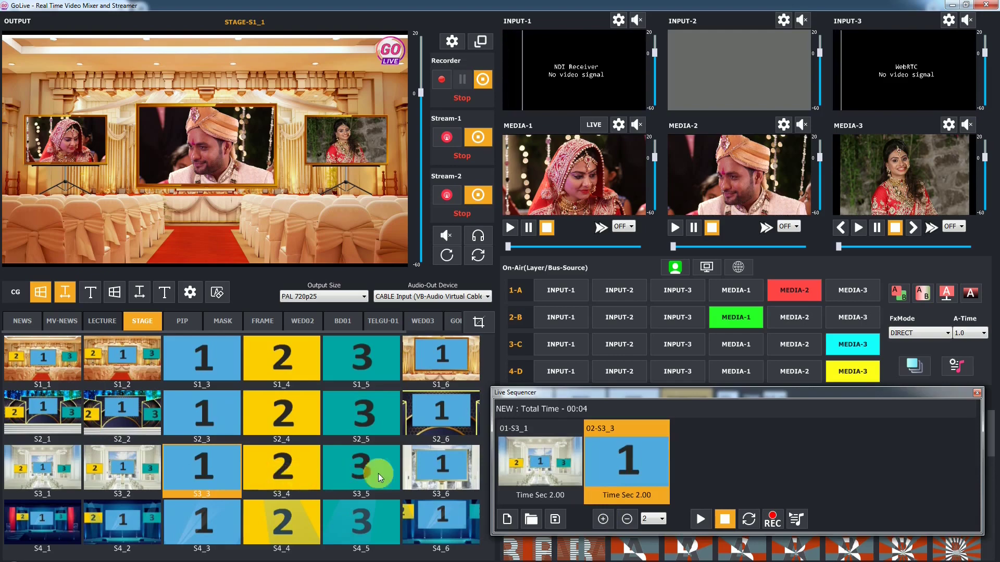
click(432, 467)
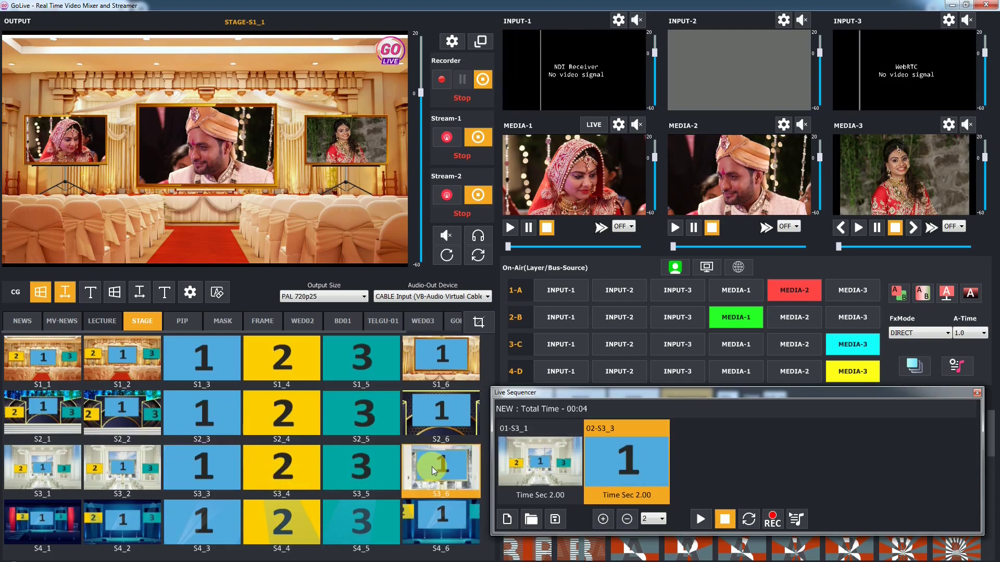
click(432, 467)
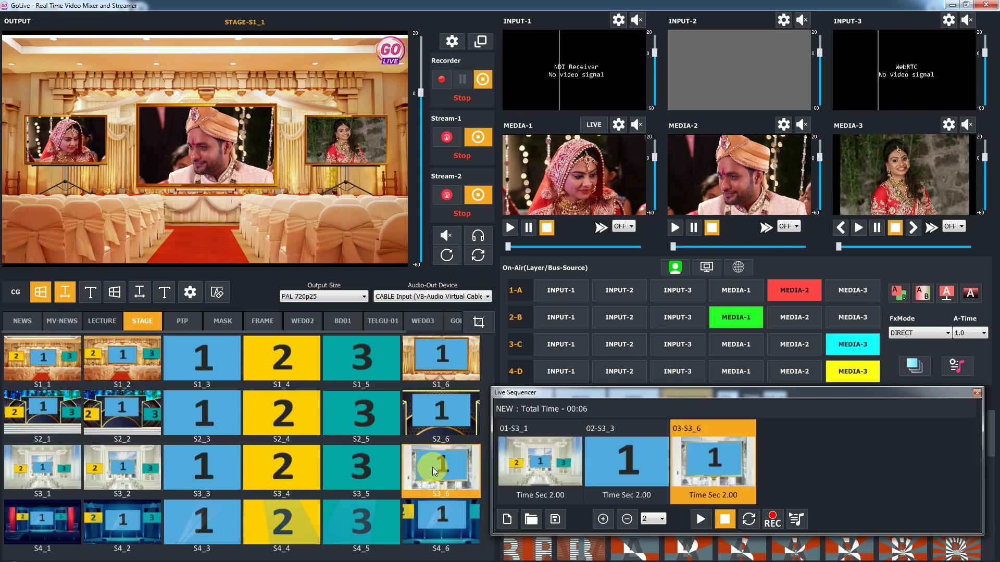
Append stage effects S3_4, S3_2 and S3_5, bringing the total to 00:12
double_click(290, 469)
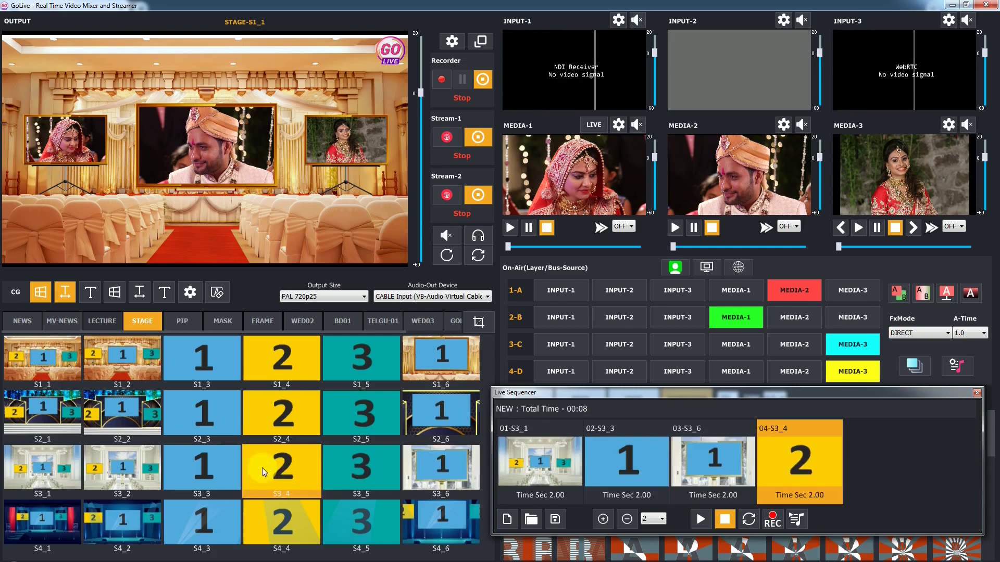
double_click(119, 473)
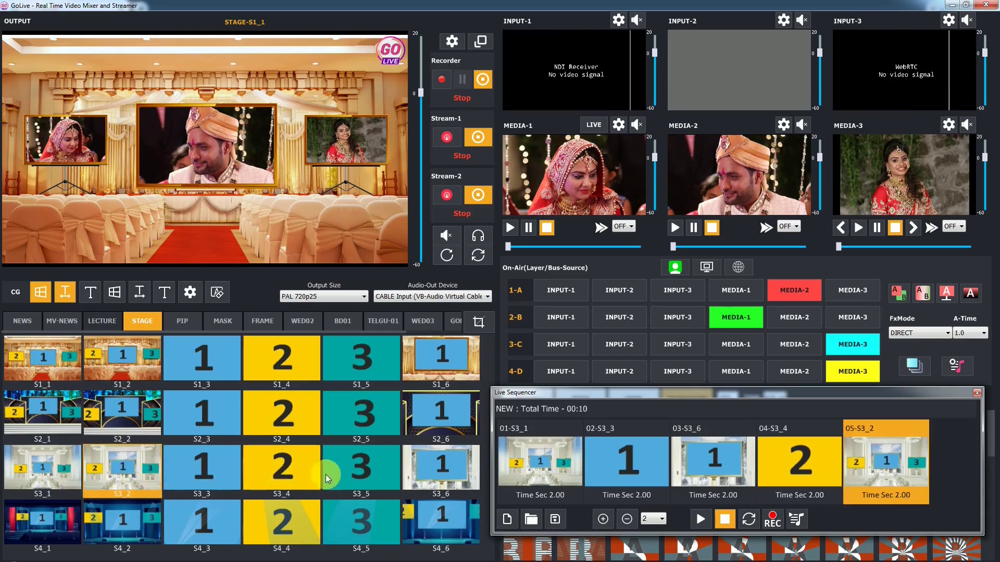
double_click(349, 470)
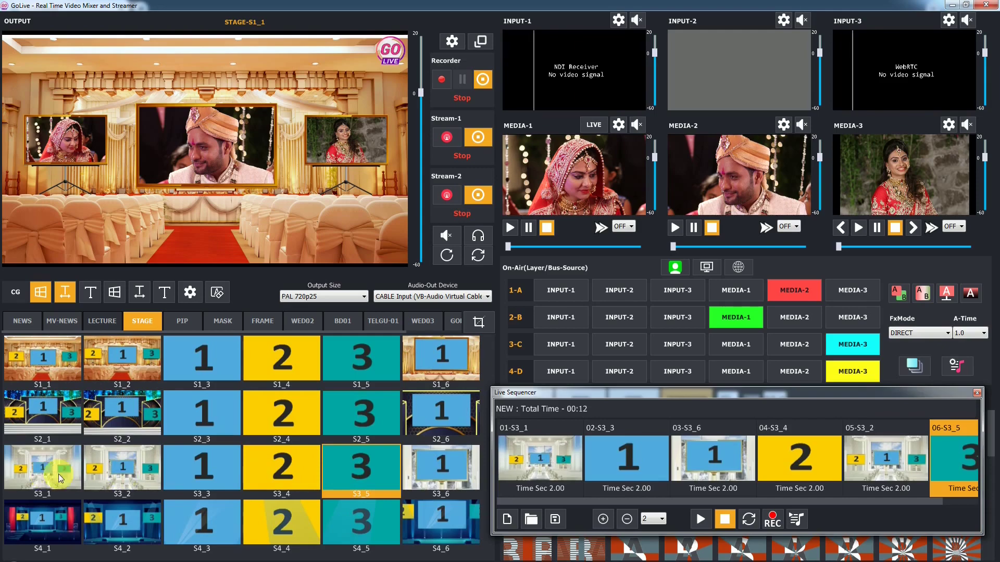
click(32, 470)
scroll(857, 471, right, 1)
click(857, 470)
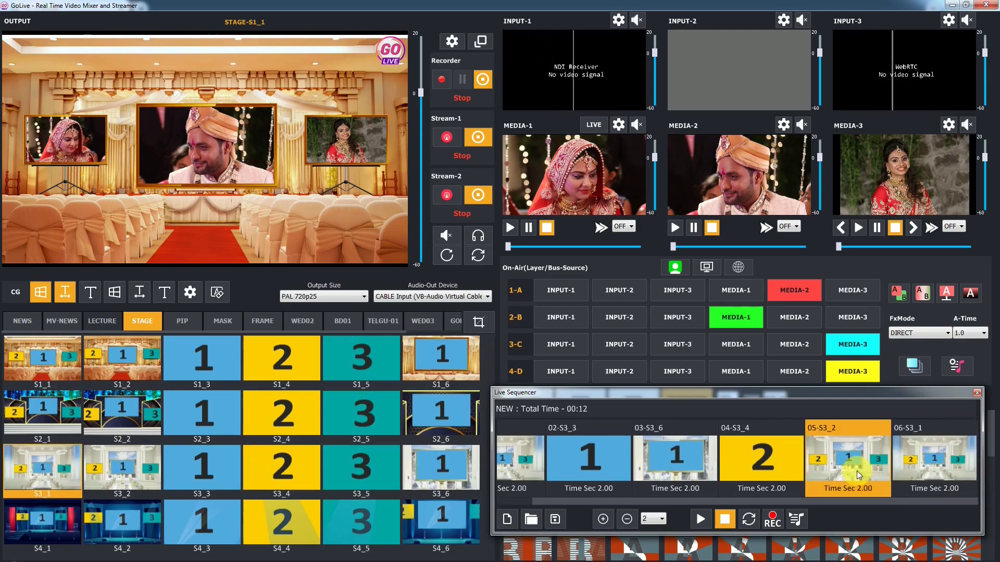
shift+click(906, 473)
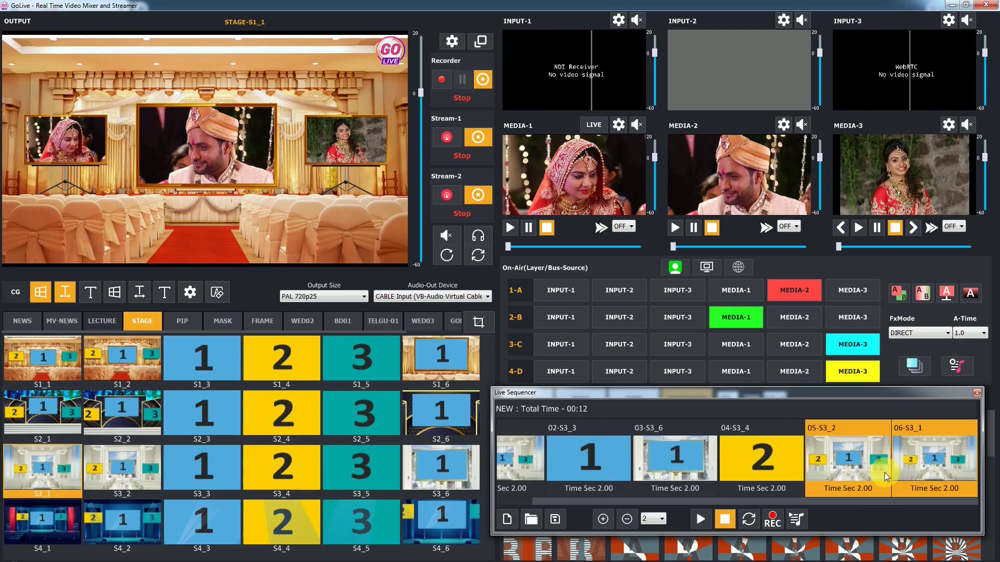
click(626, 519)
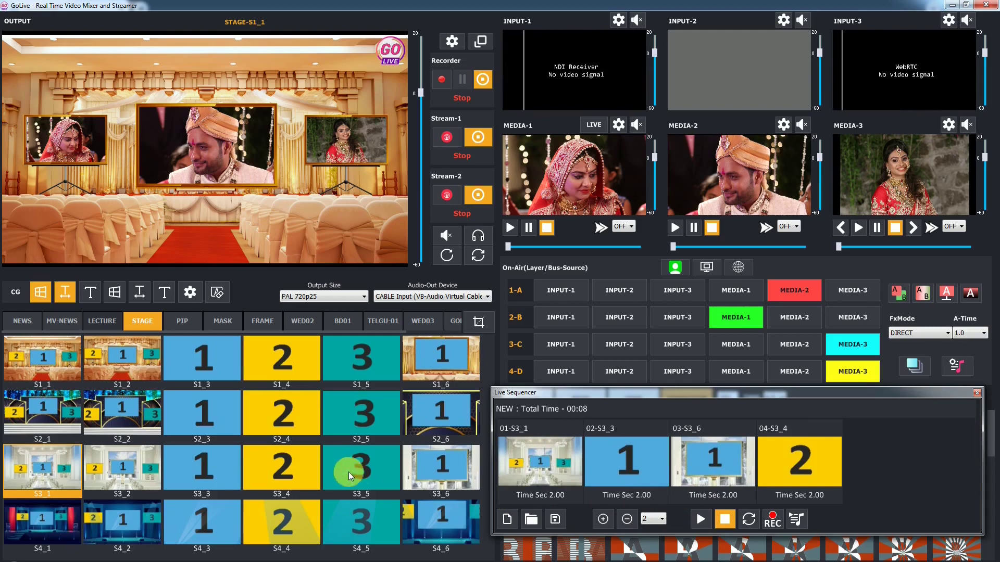
double_click(133, 474)
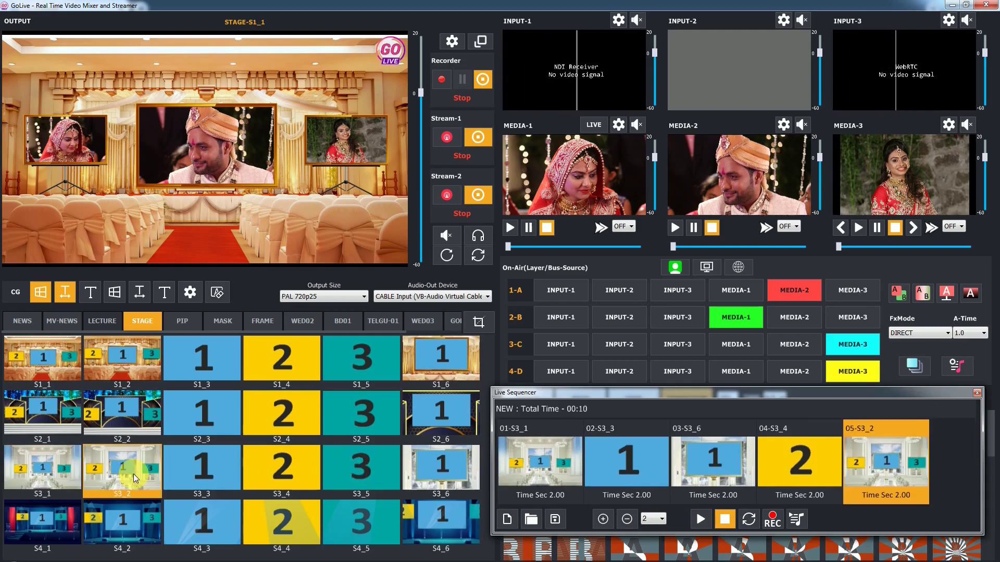
double_click(364, 486)
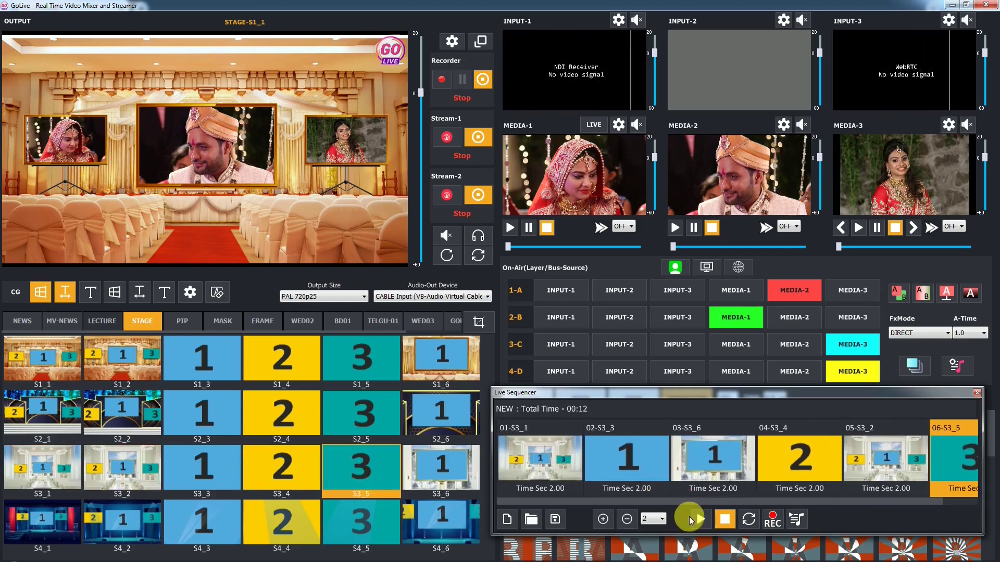
click(549, 476)
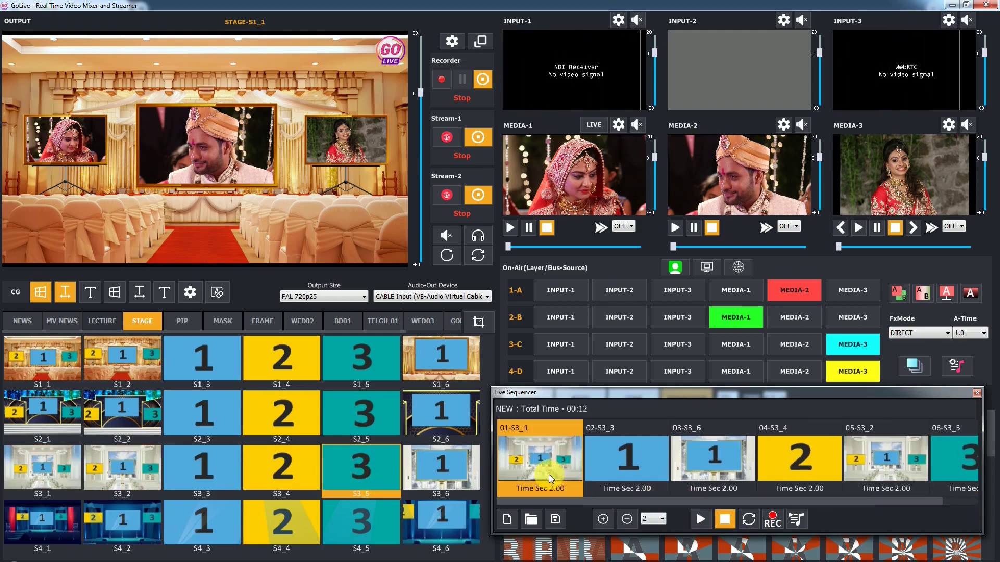
click(663, 519)
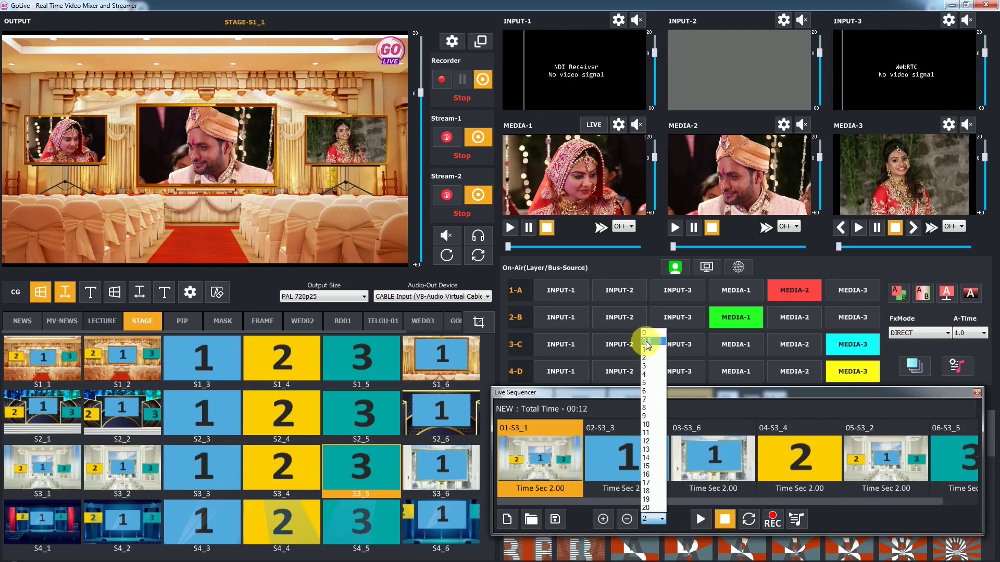
click(649, 384)
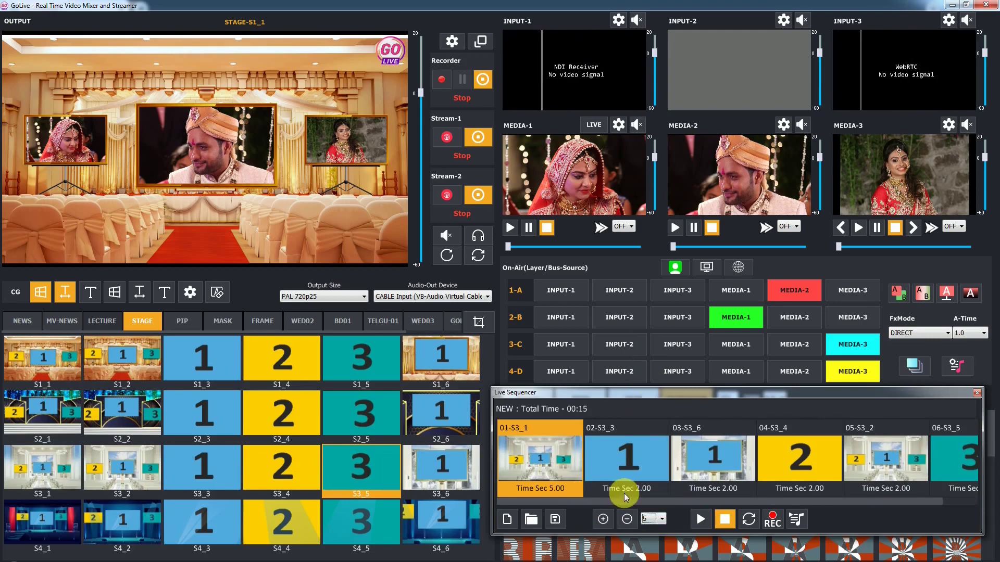
click(627, 475)
click(718, 474)
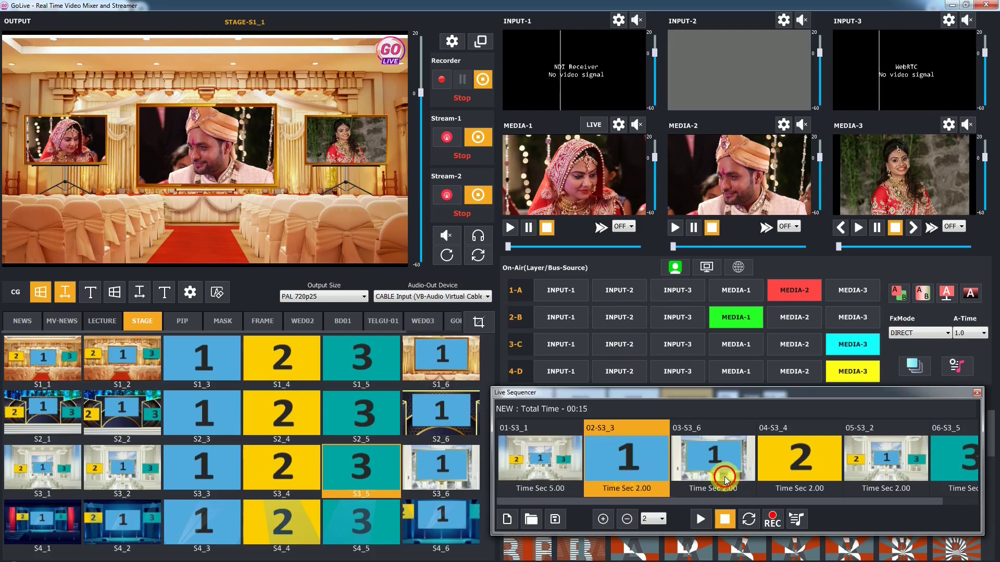
click(660, 520)
click(646, 400)
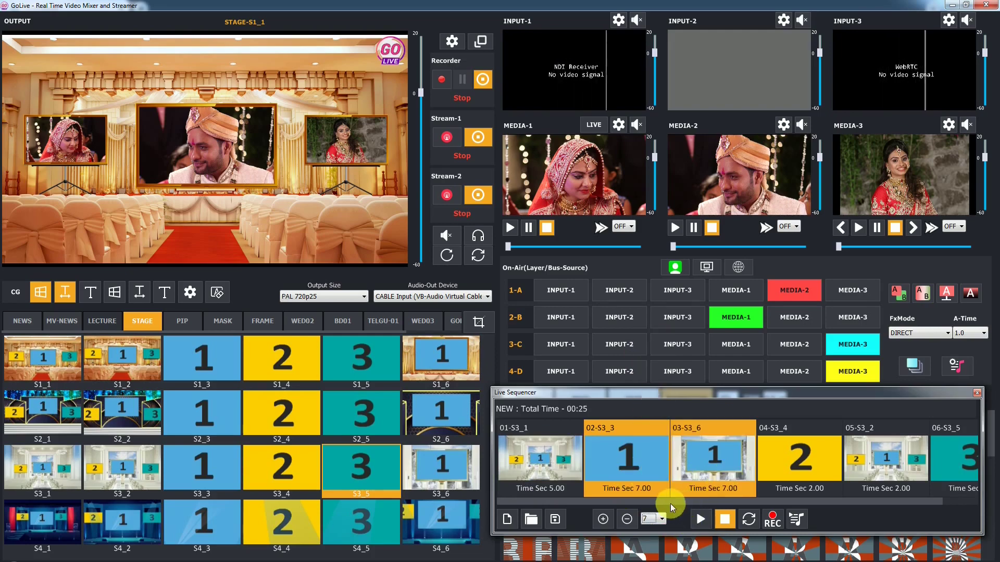
click(661, 519)
click(651, 360)
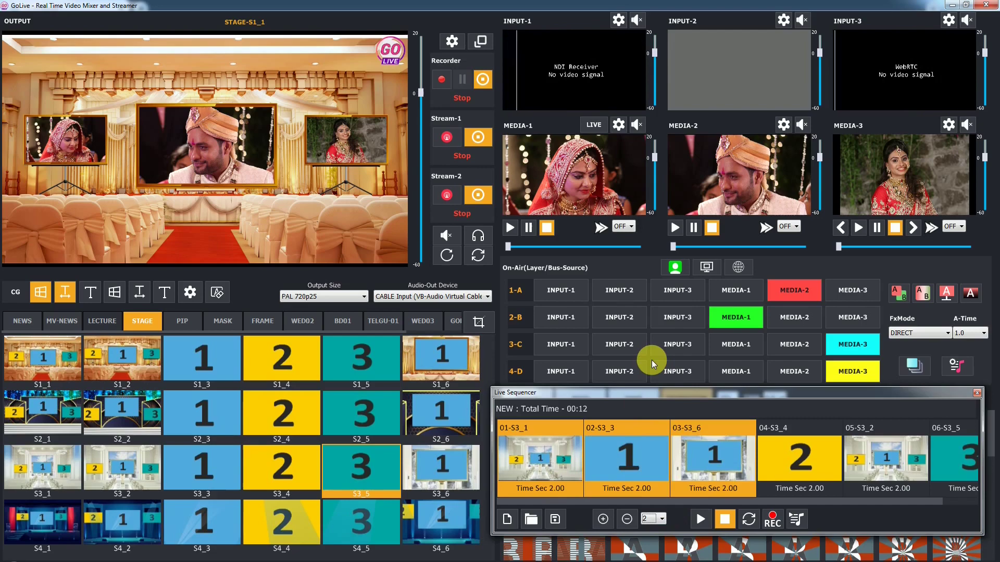
Save the six-effect sequence under the file name t1 in LIVESEQ
click(558, 523)
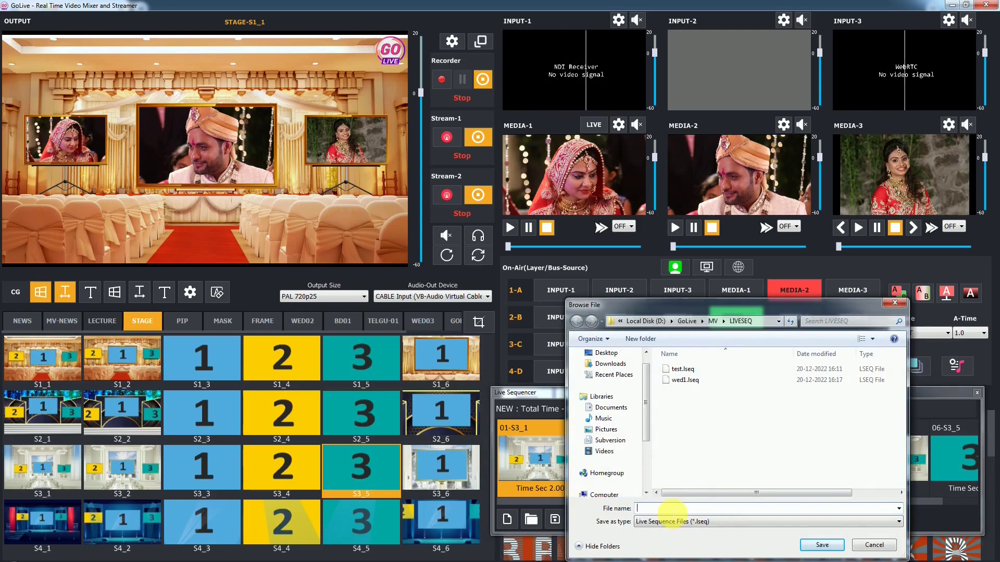
text(t1)
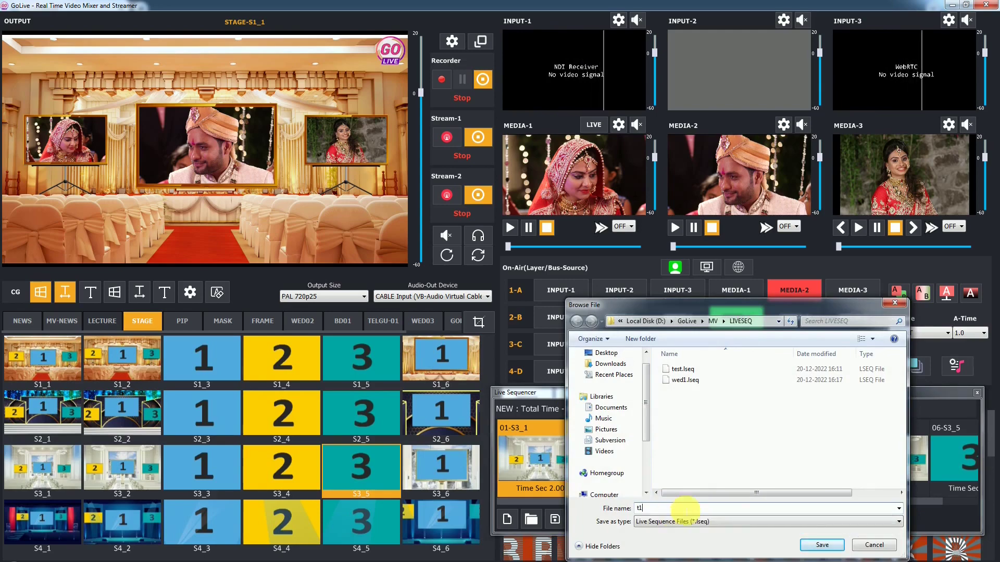
click(827, 543)
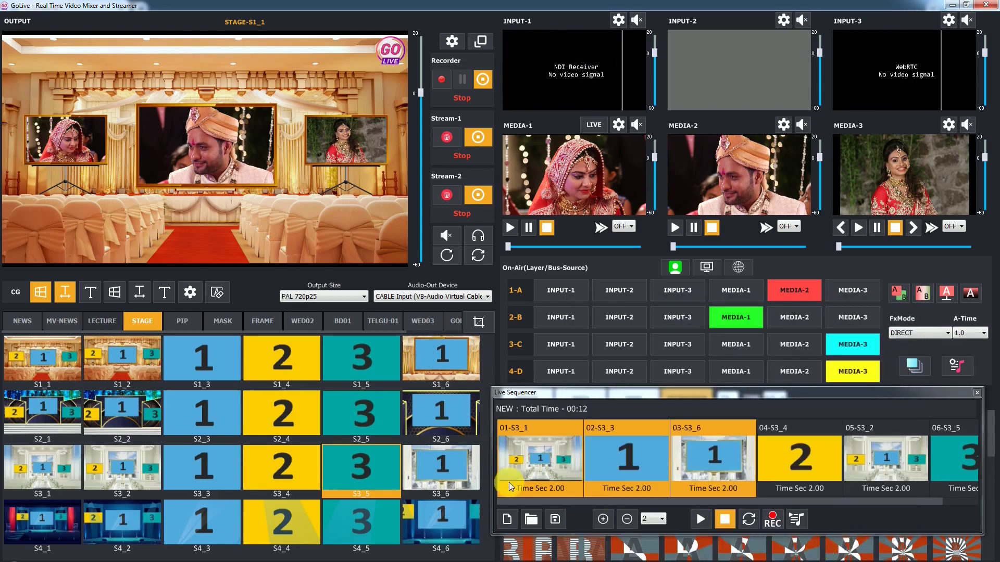
Clear the Live Sequencer with New and load t1.lseq back from LIVESEQ
click(531, 518)
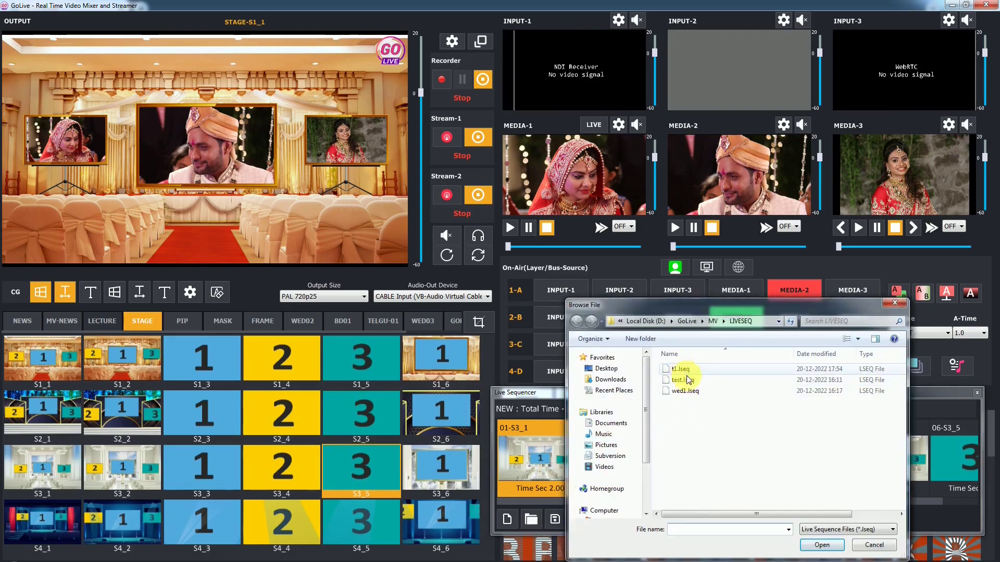
click(870, 545)
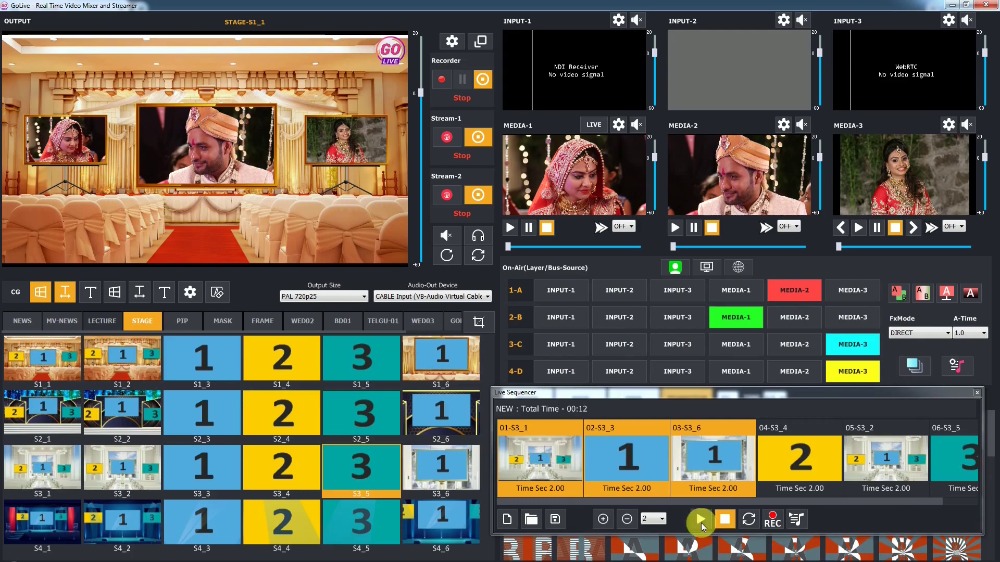
click(505, 519)
click(531, 517)
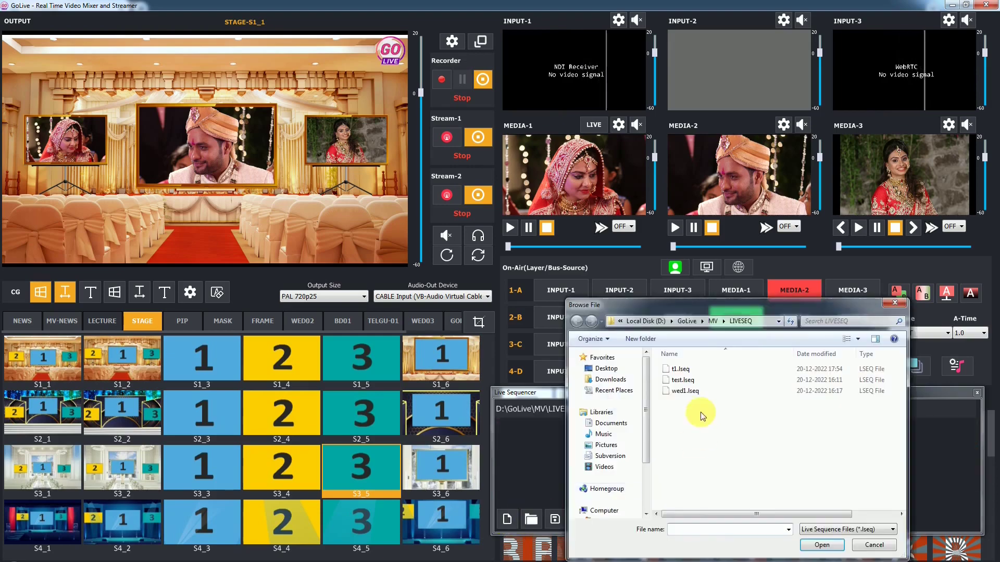
double_click(734, 366)
scroll(744, 501, left, 3)
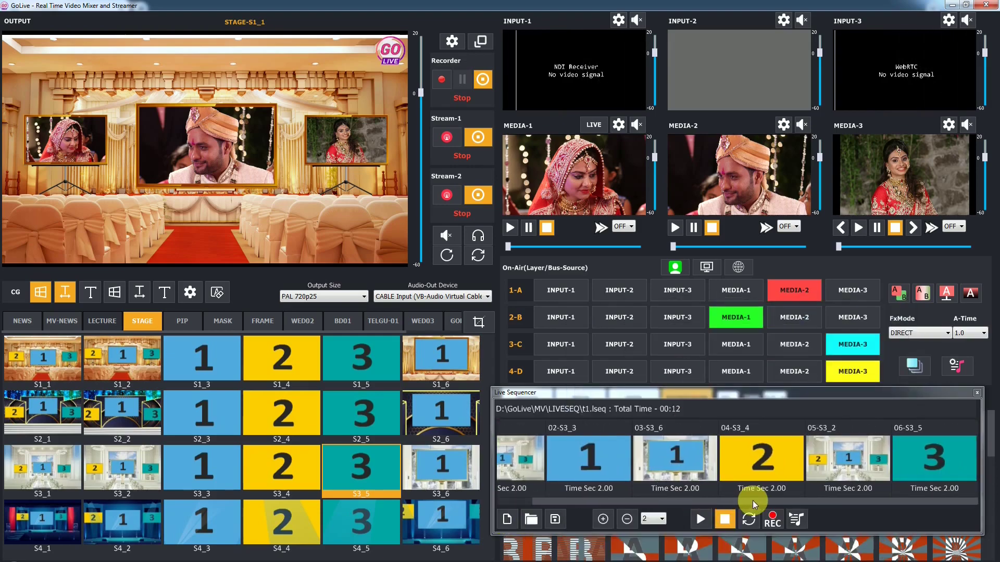
Play t1.lseq through all six effects, ending on S3_5
click(701, 521)
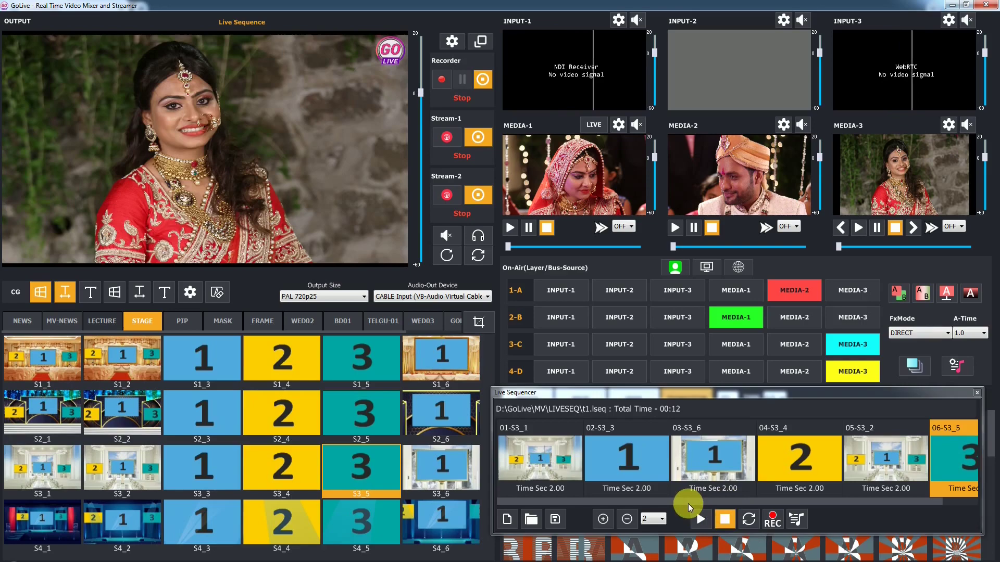
Set FxMode to ANIMATION for an 00:18 total and replay from the first effect
click(930, 333)
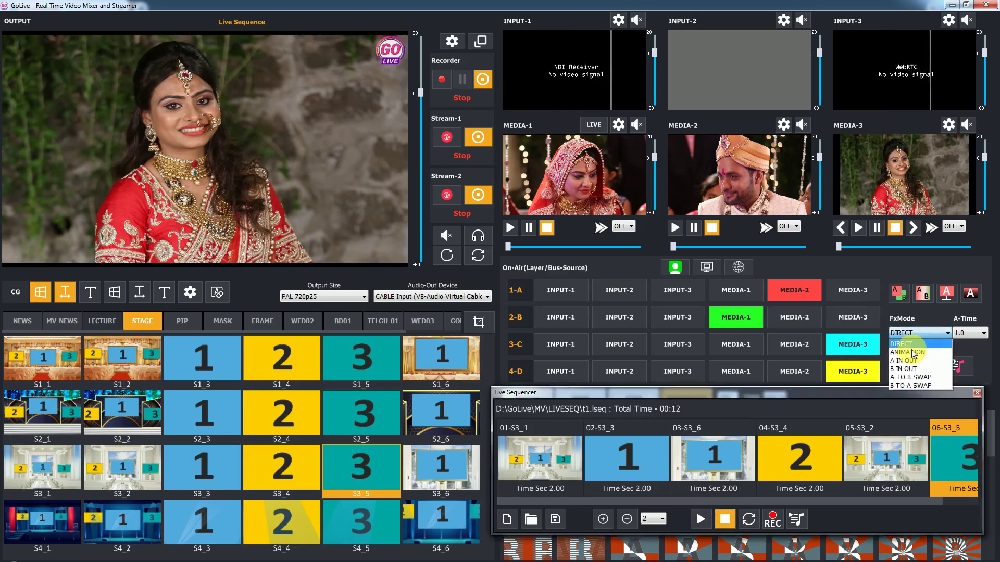
click(911, 350)
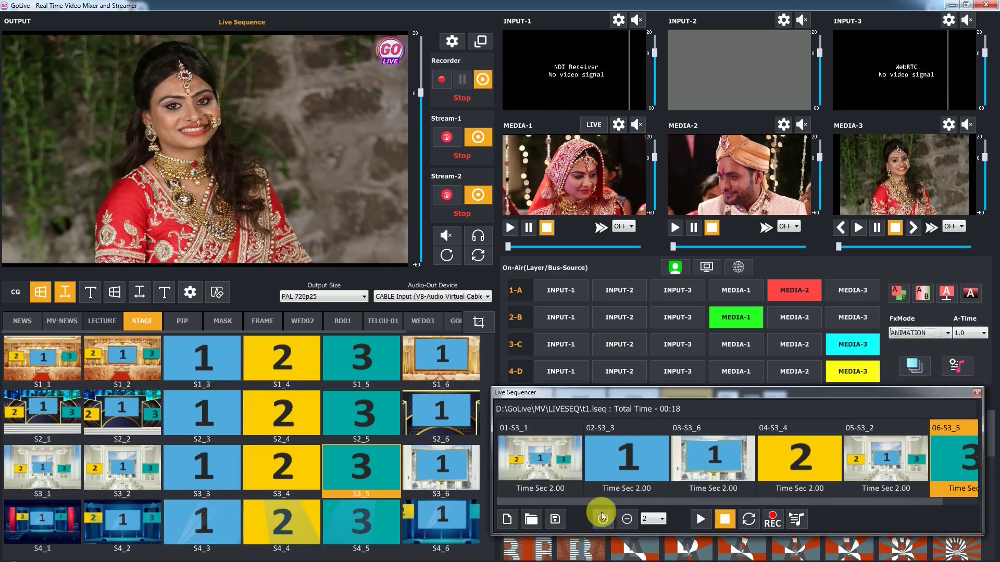
click(542, 473)
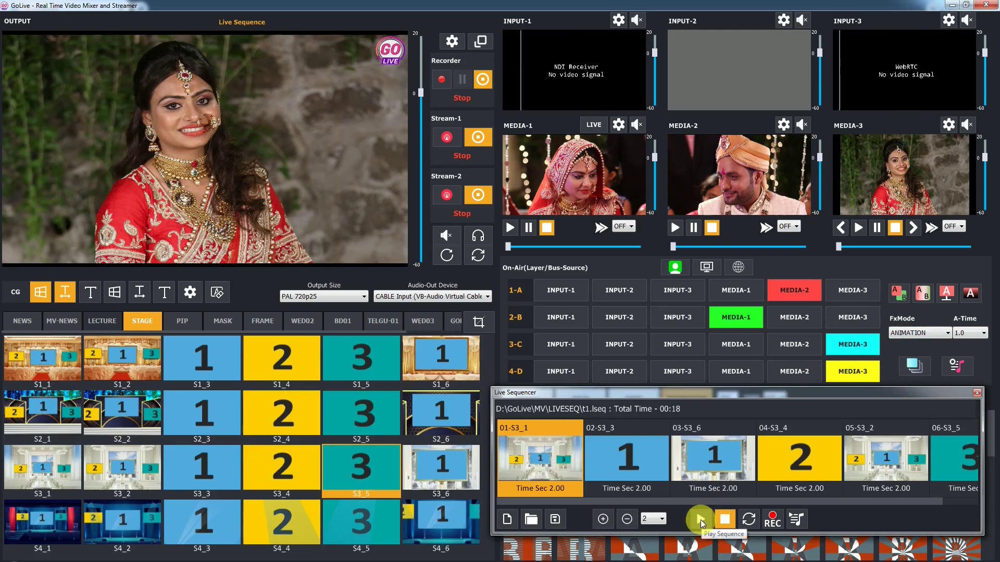
click(929, 332)
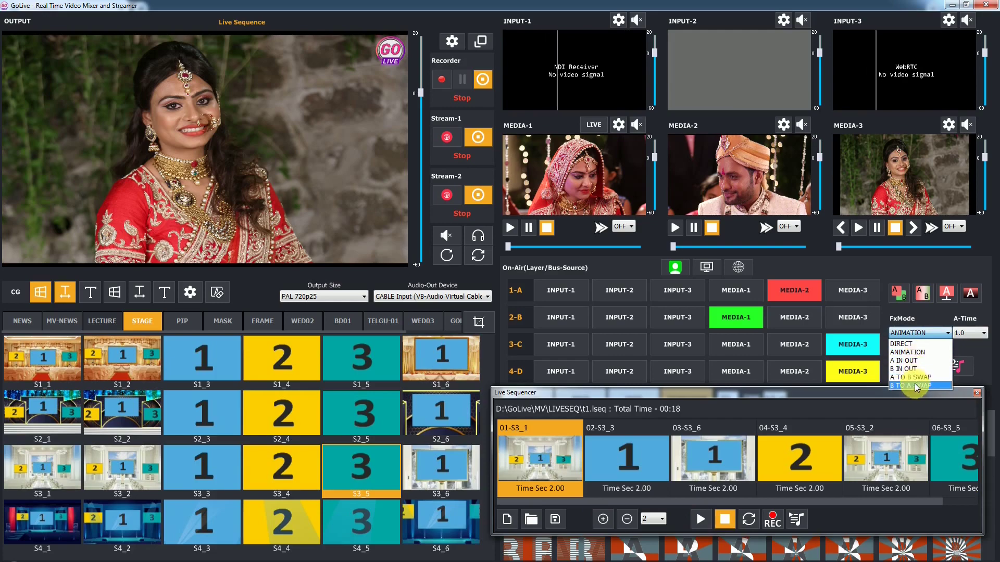
click(866, 367)
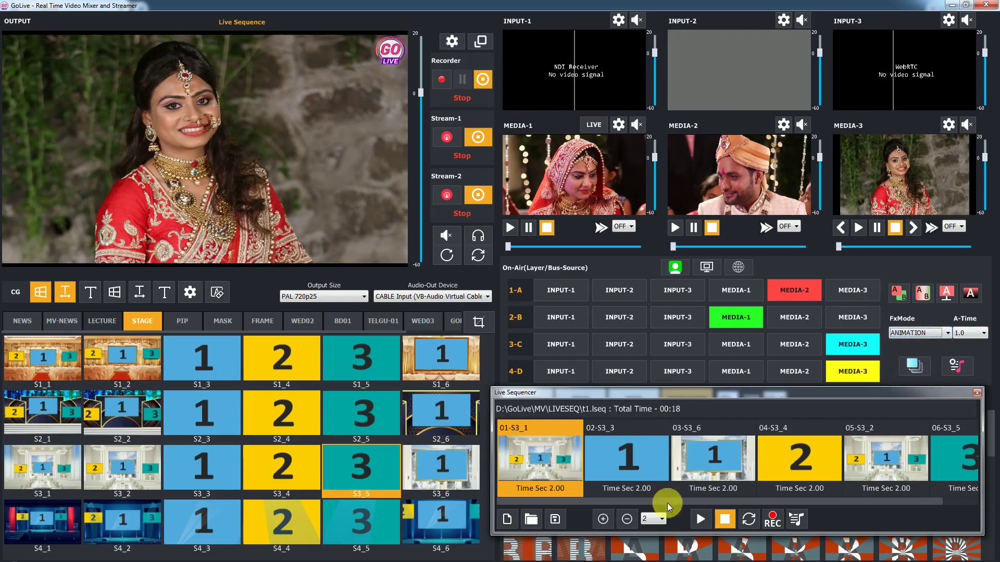
click(700, 519)
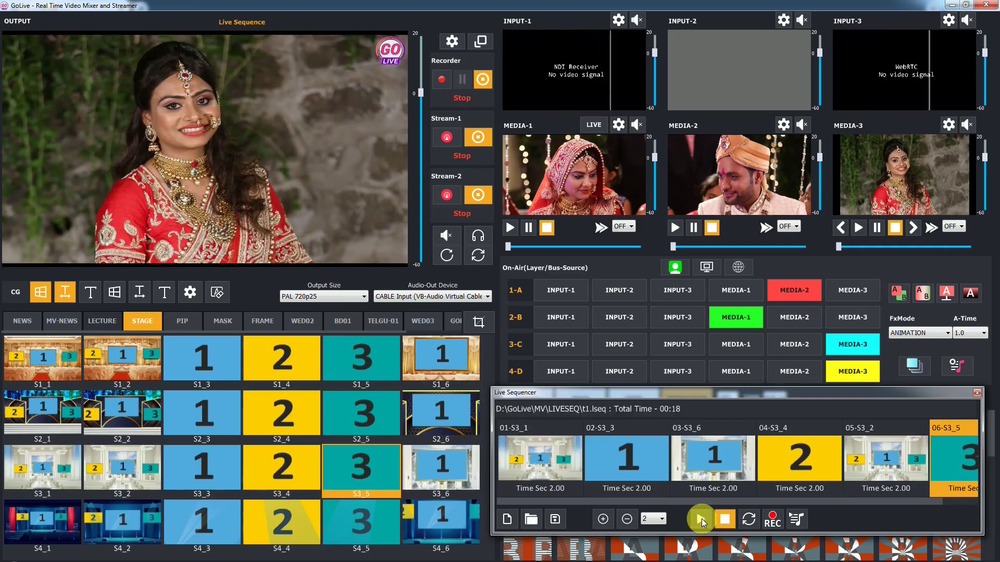
Switch on Loop Sequence and REC automatic start/stop recording
click(747, 517)
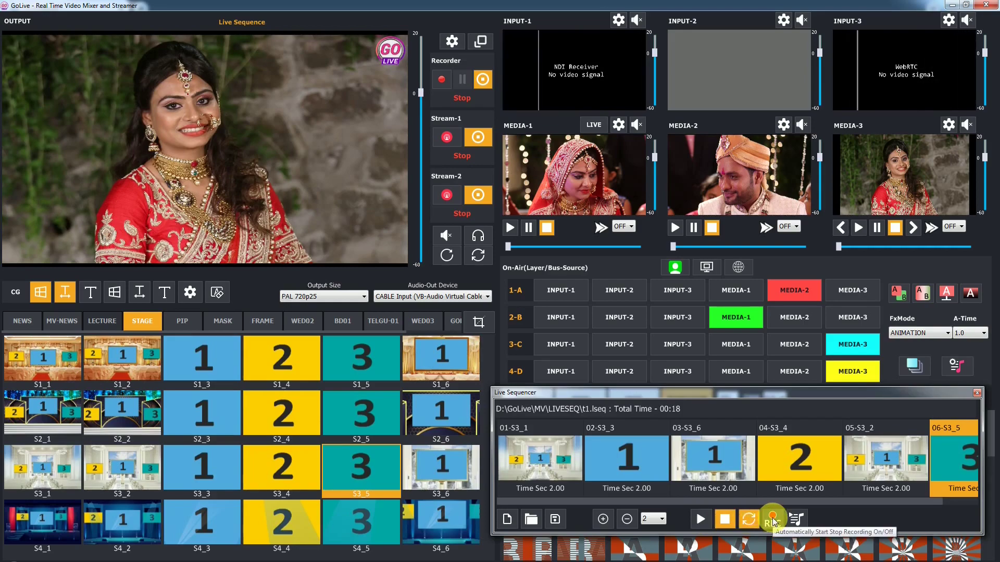
click(773, 519)
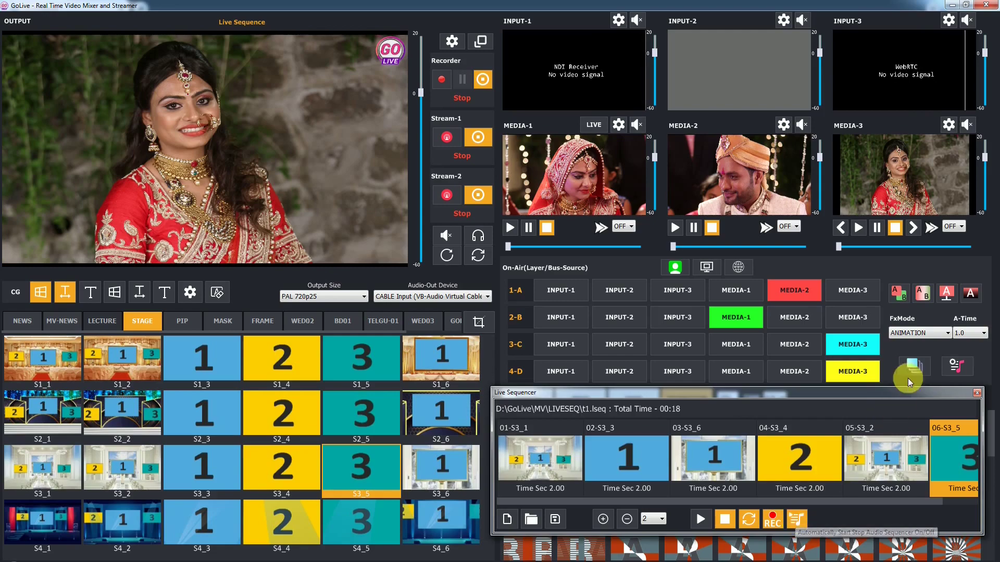
Start the looping recorded playback and open the Audio Sequencer playlist, moved aside
click(701, 519)
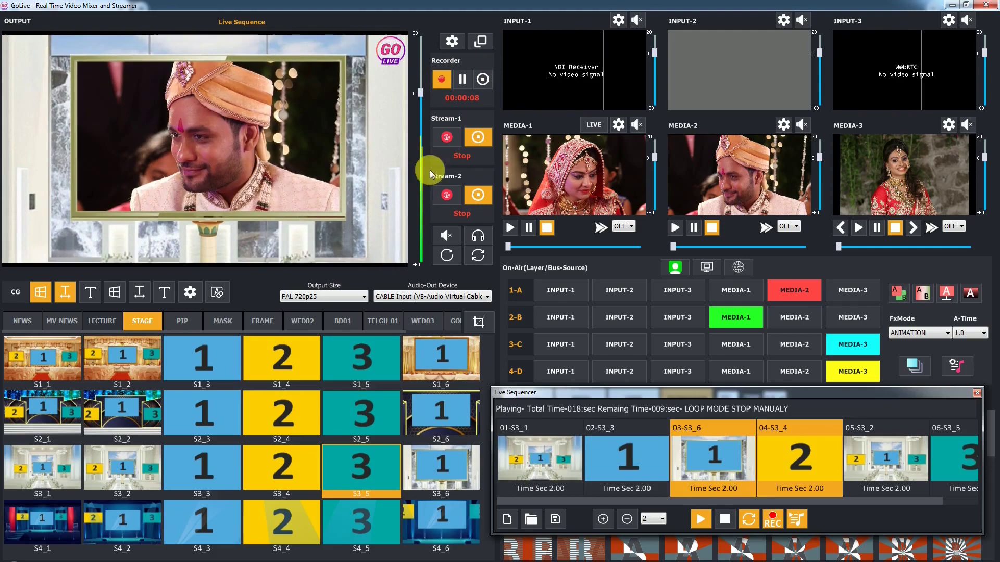
click(949, 367)
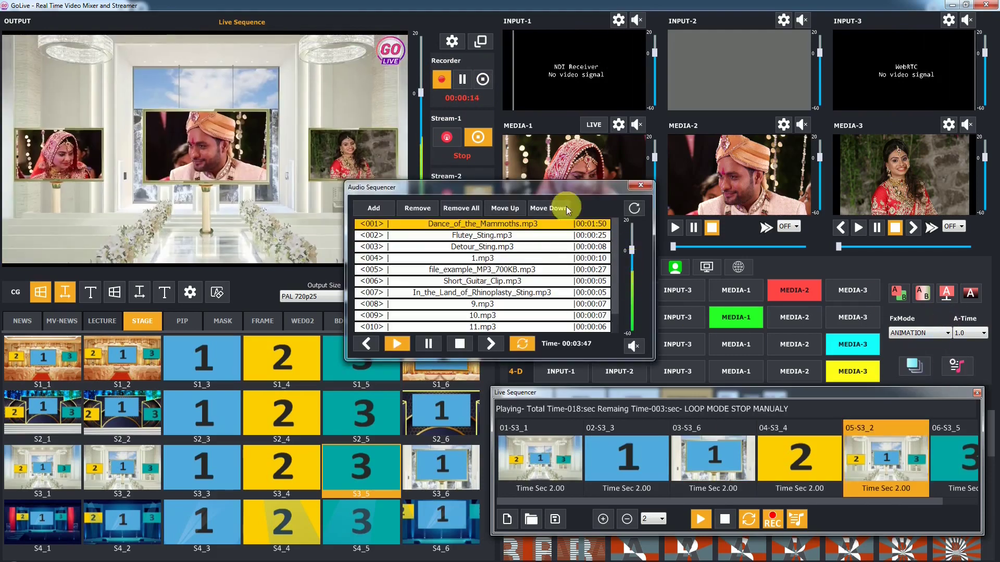
drag(491, 191, 611, 180)
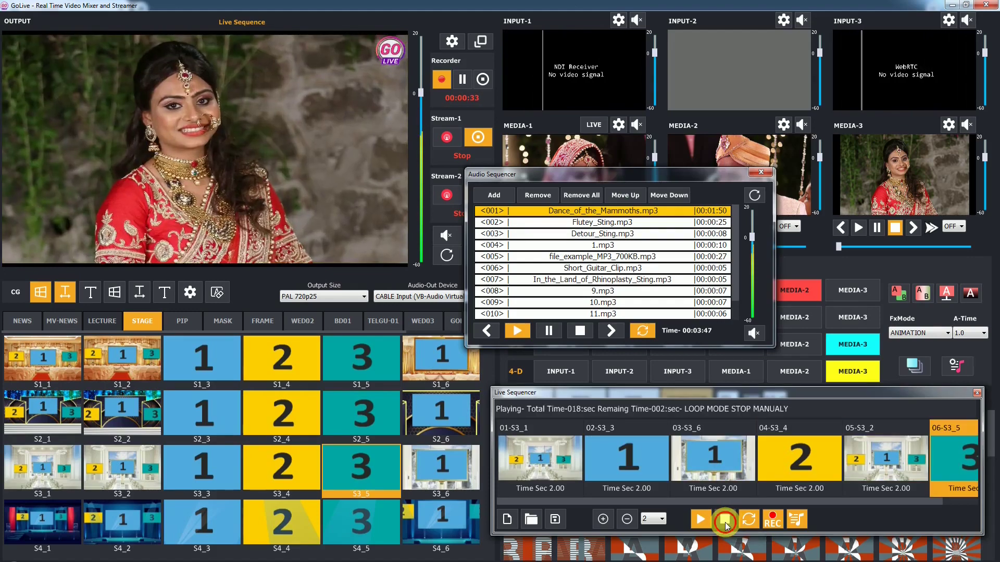
Stop the sequence and its recording, then close the Audio Sequencer window
click(725, 523)
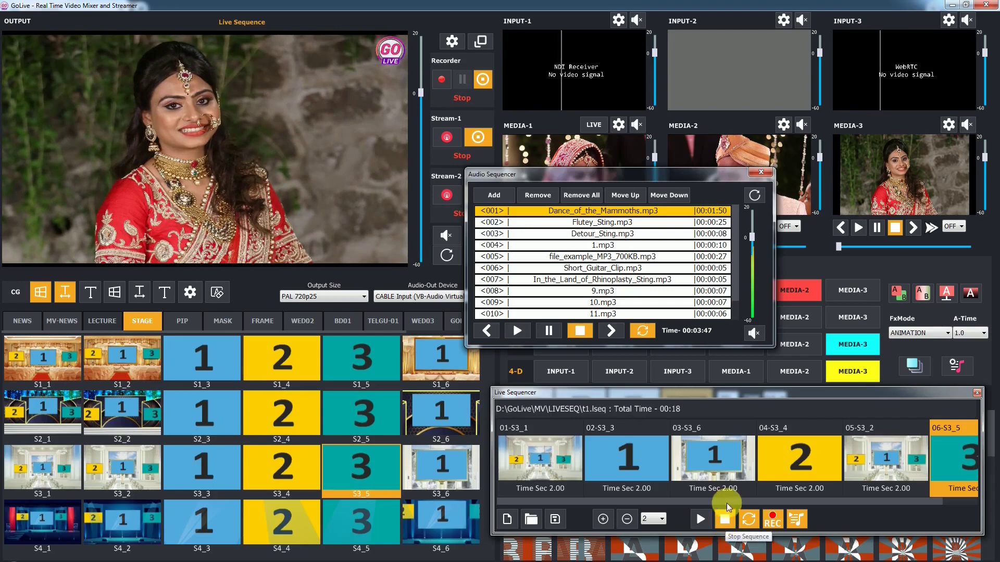
click(758, 195)
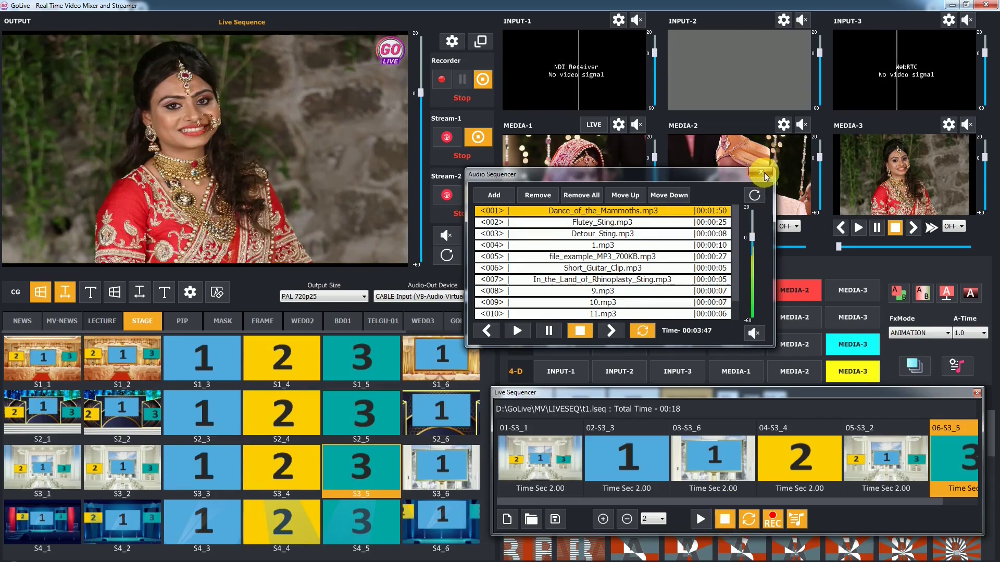
click(763, 173)
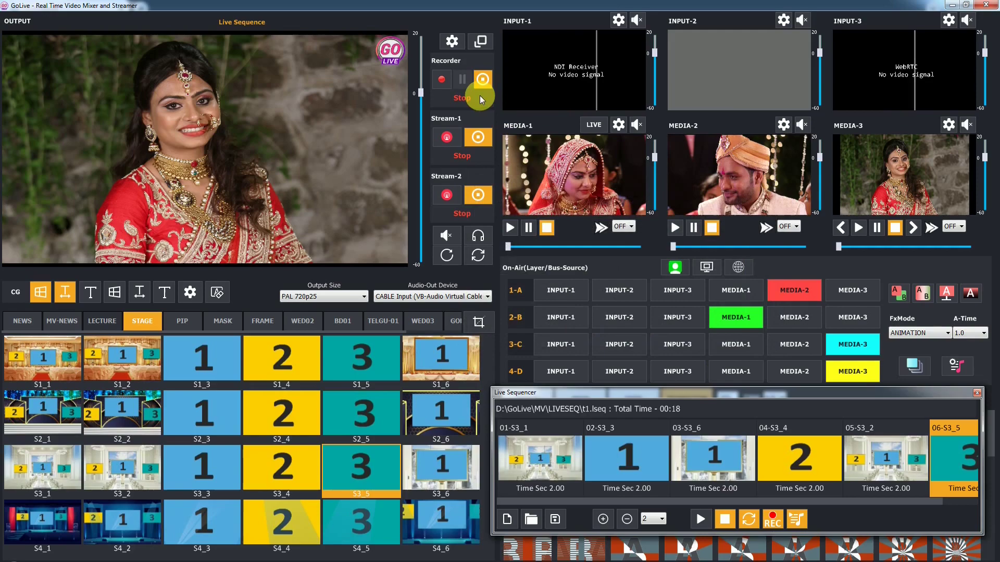